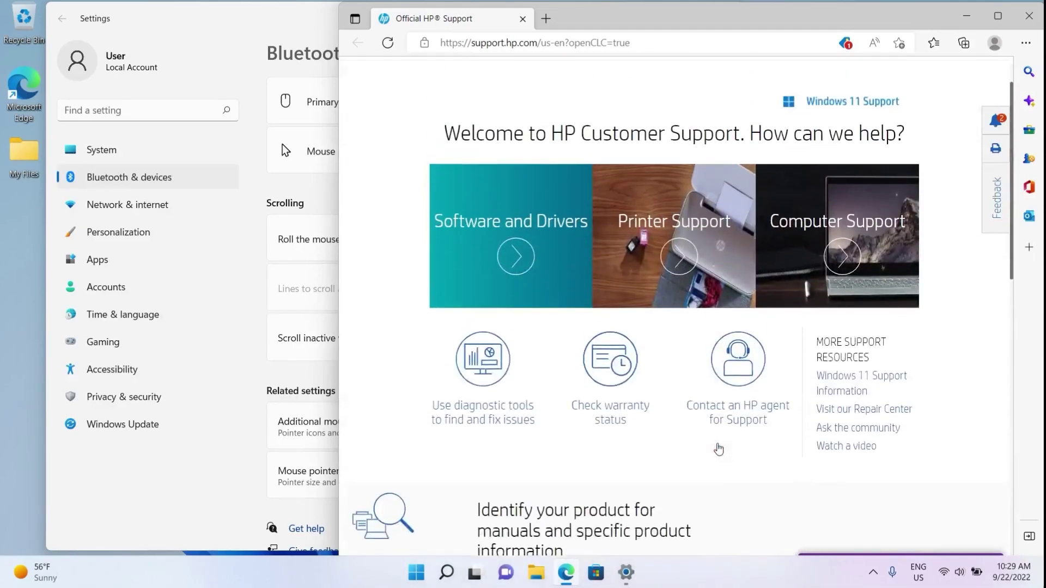
Step: Set the mouse wheel to scroll multiple lines at a time and test scrolling on the HP support page
left_click(307, 239)
left_click(634, 241)
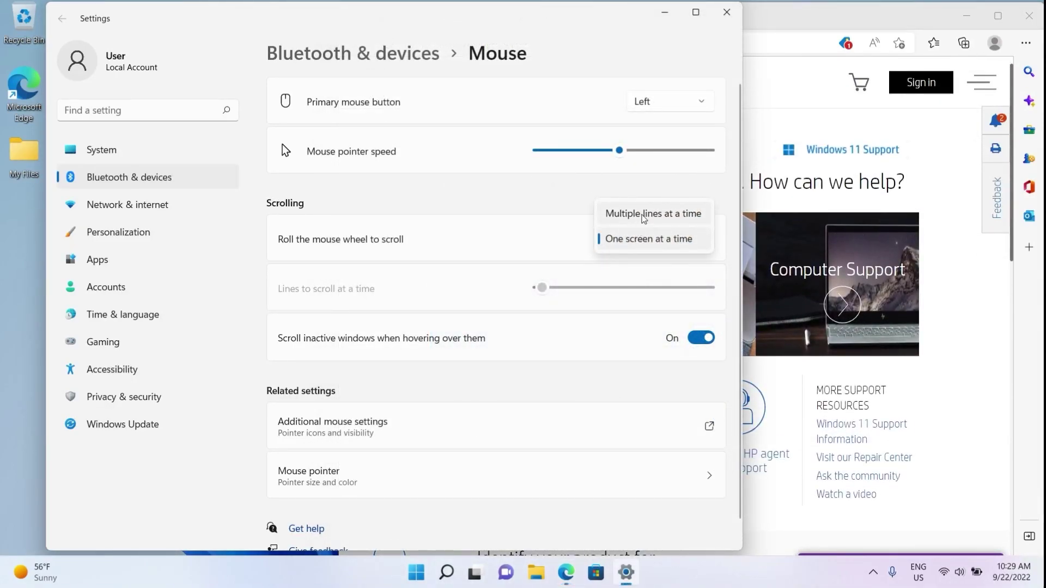
left_click(643, 217)
left_click(788, 171)
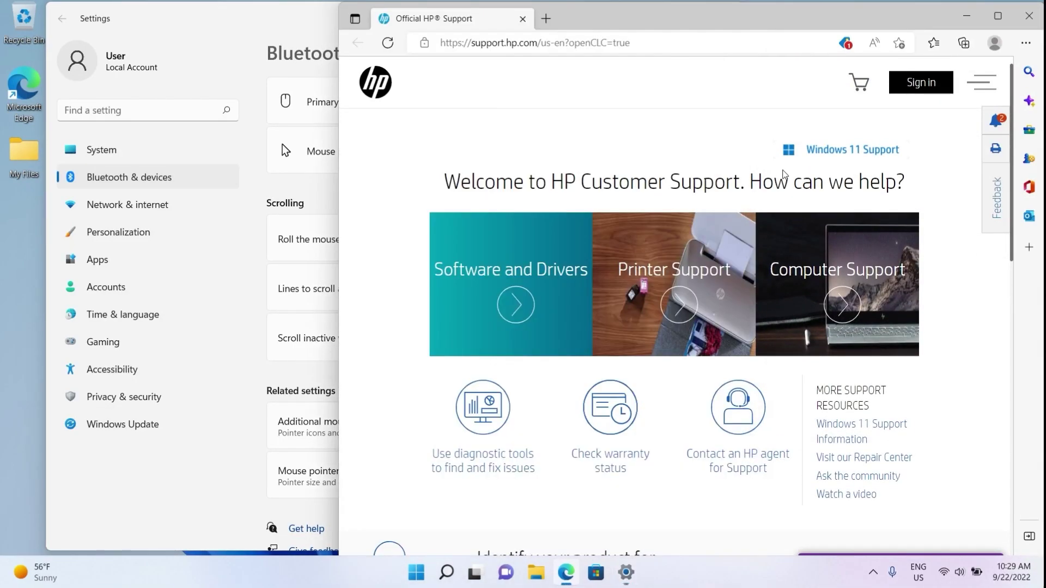
scroll(785, 174, "down", 3)
scroll(783, 172, "down", 5)
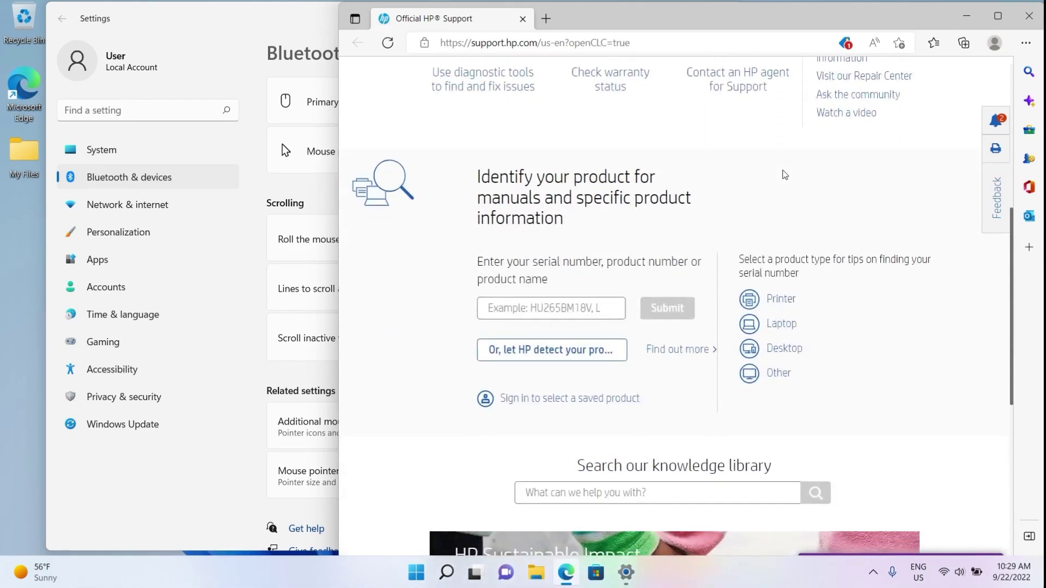
Step: Increase the lines to scroll at a time to over a third of its range and test scrolling on the HP support page
left_click(305, 240)
left_click(543, 289)
left_click_drag(548, 293, 600, 289)
left_click(829, 233)
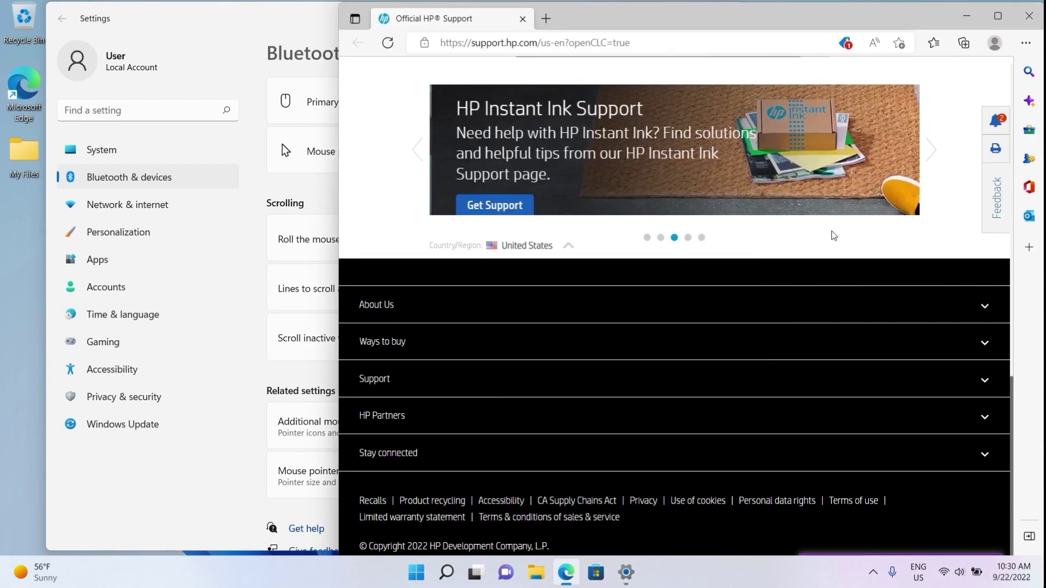
scroll(829, 235, "up", 3)
scroll(831, 234, "down", 2)
scroll(830, 234, "up", 2)
Step: Lower the lines to scroll at a time to near the minimum and try the slower scrolling on the HP support page
key("alt+Tab")
left_click_drag(601, 290, 555, 296)
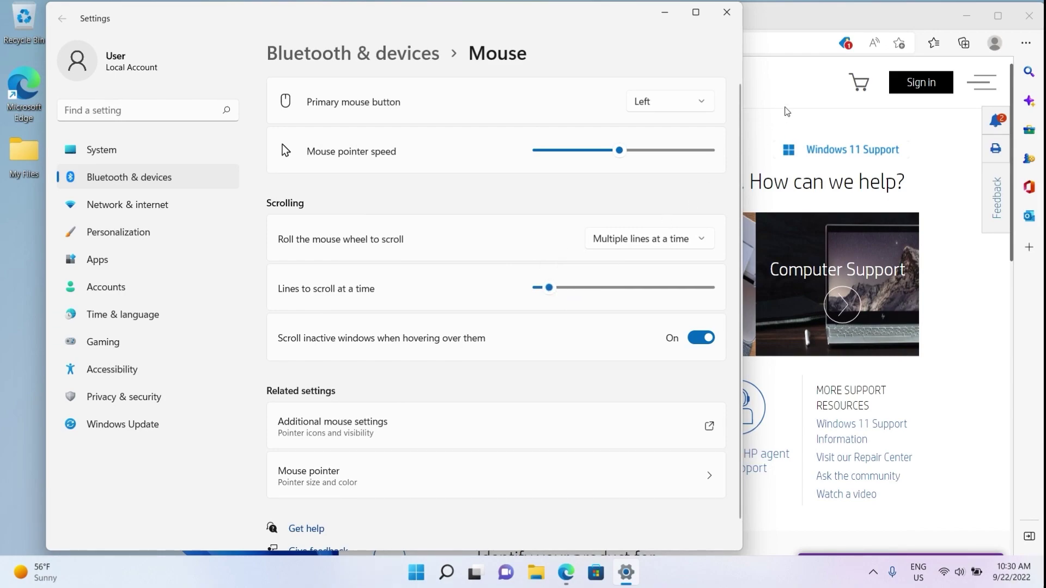
left_click(795, 103)
scroll(795, 103, "down", 1)
scroll(795, 103, "down", 6)
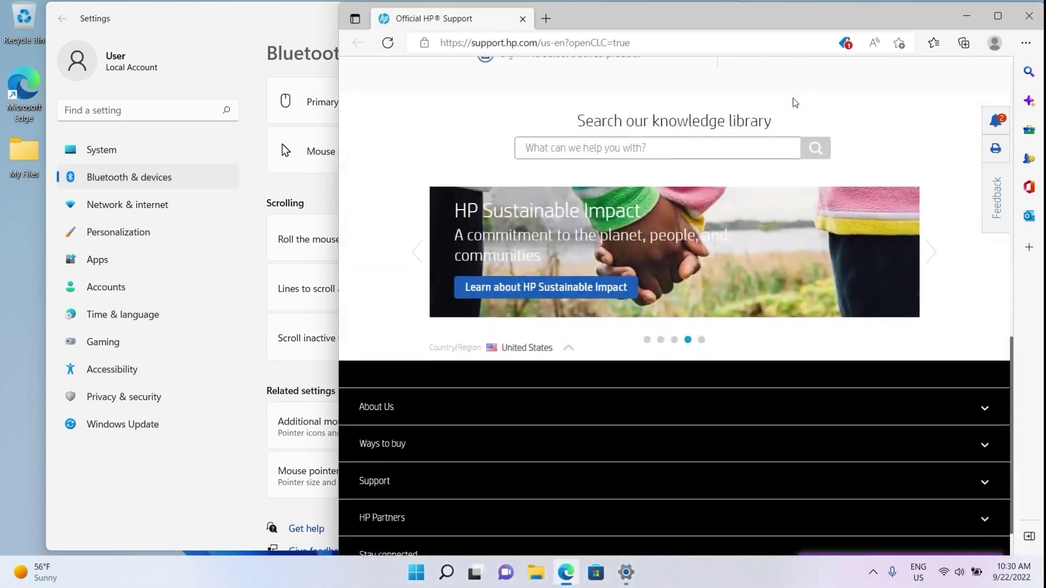
scroll(795, 103, "up", 4)
scroll(795, 103, "up", 3)
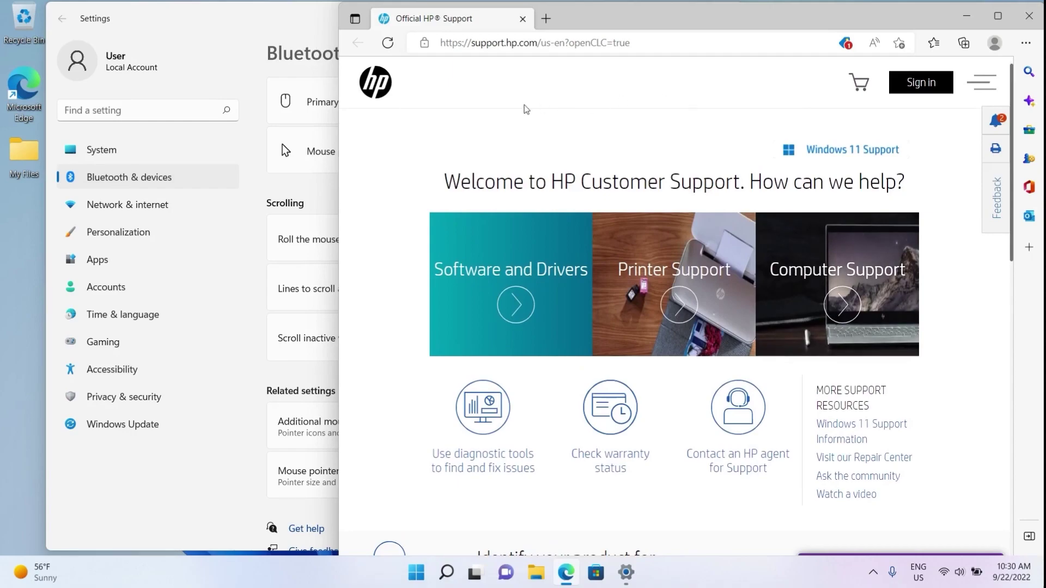
Step: Turn scrolling of inactive windows off and on again, and test it on the HP support page behind the settings
left_click(305, 198)
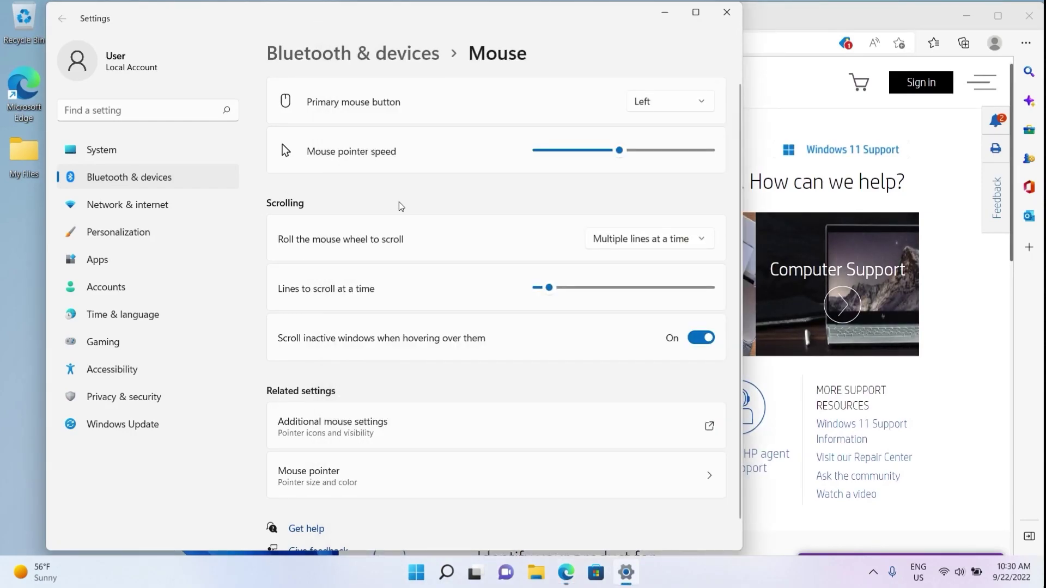
left_click(677, 340)
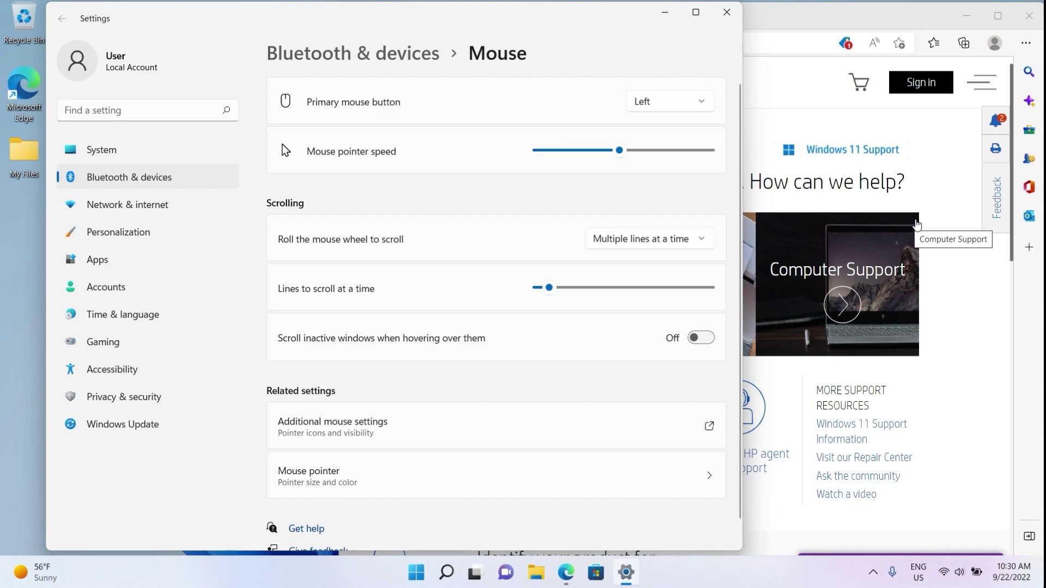
left_click(700, 338)
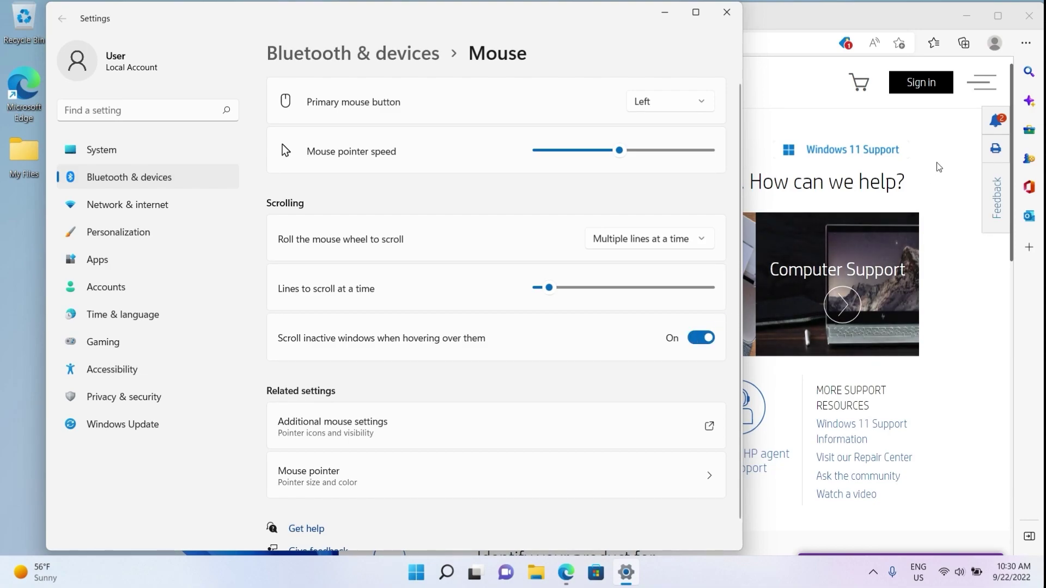
scroll(939, 163, "down", 10)
scroll(939, 166, "up", 5)
scroll(939, 167, "up", 4)
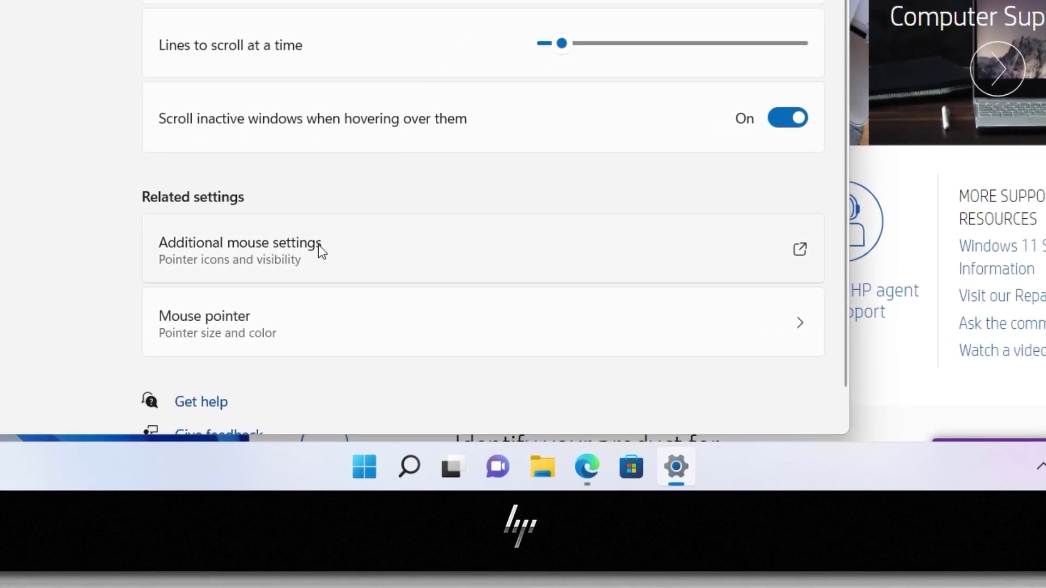
Step: Open the additional mouse settings, try switching the primary and secondary buttons, and restore their original assignment
left_click(318, 244)
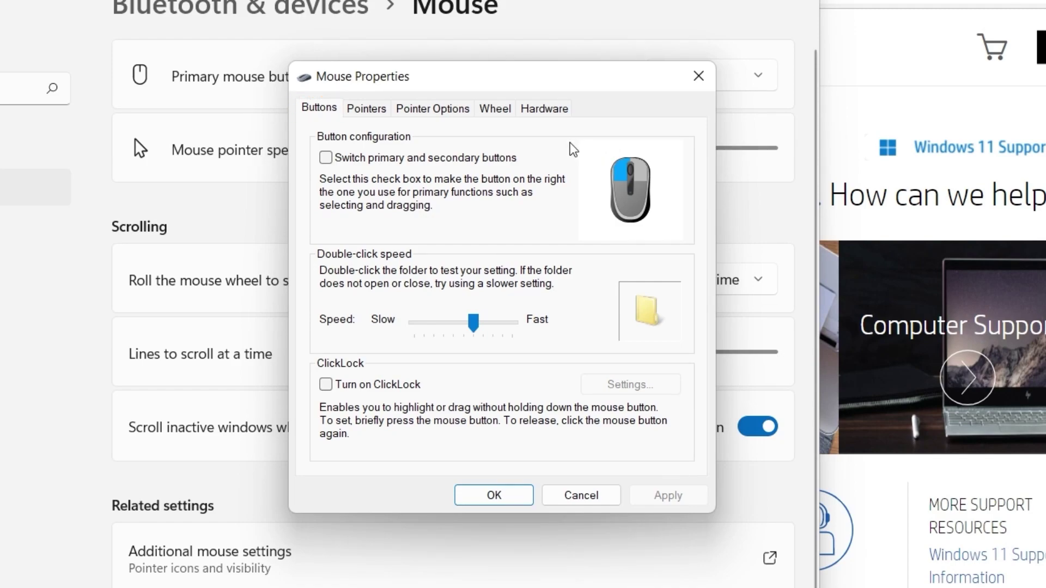
left_click(357, 166)
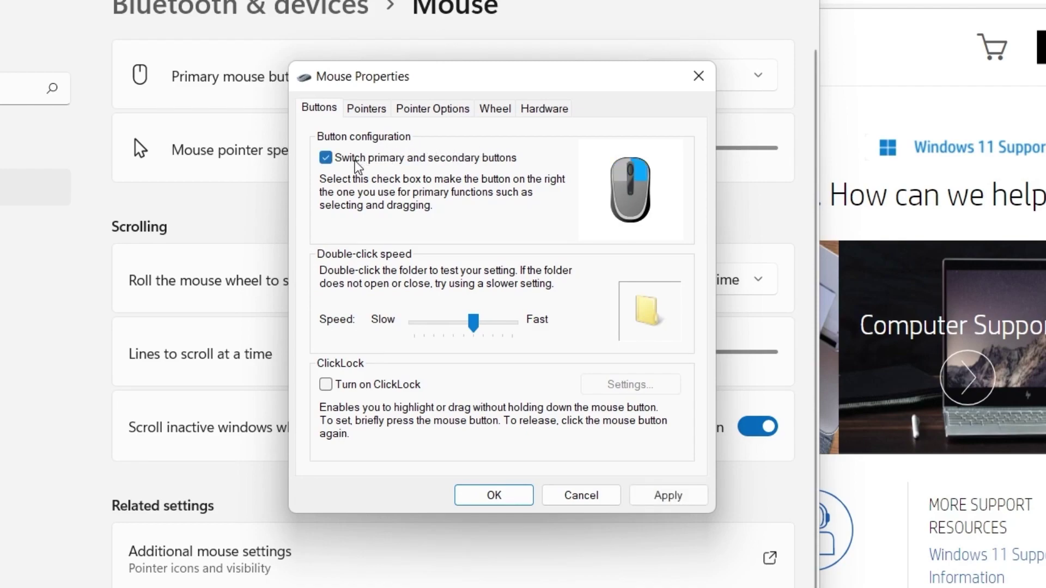
left_click(357, 166)
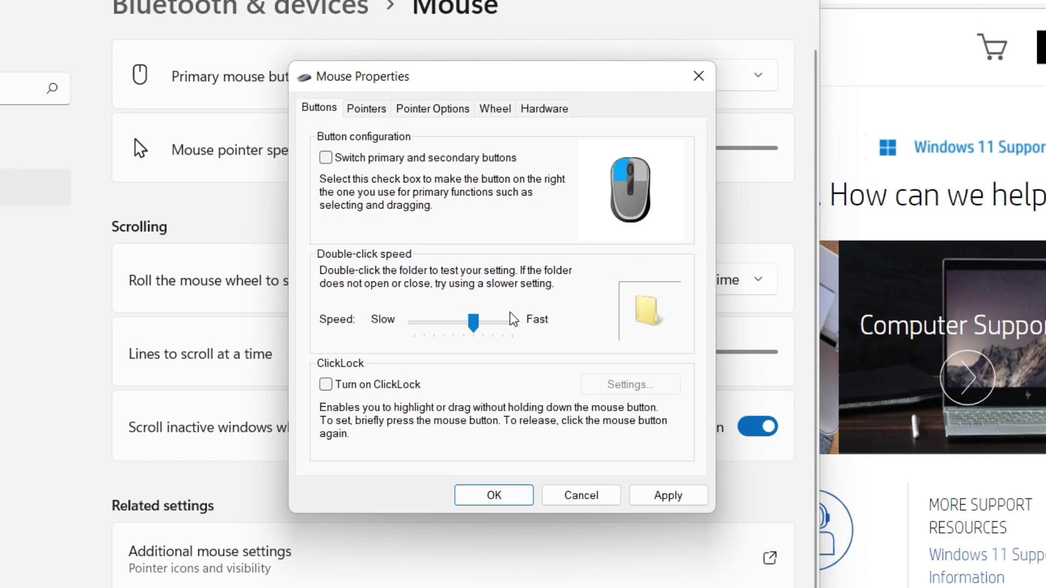
Step: Try the fastest and slowest double-click speeds, finally setting the speed to the middle of the range
left_click_drag(477, 326, 549, 350)
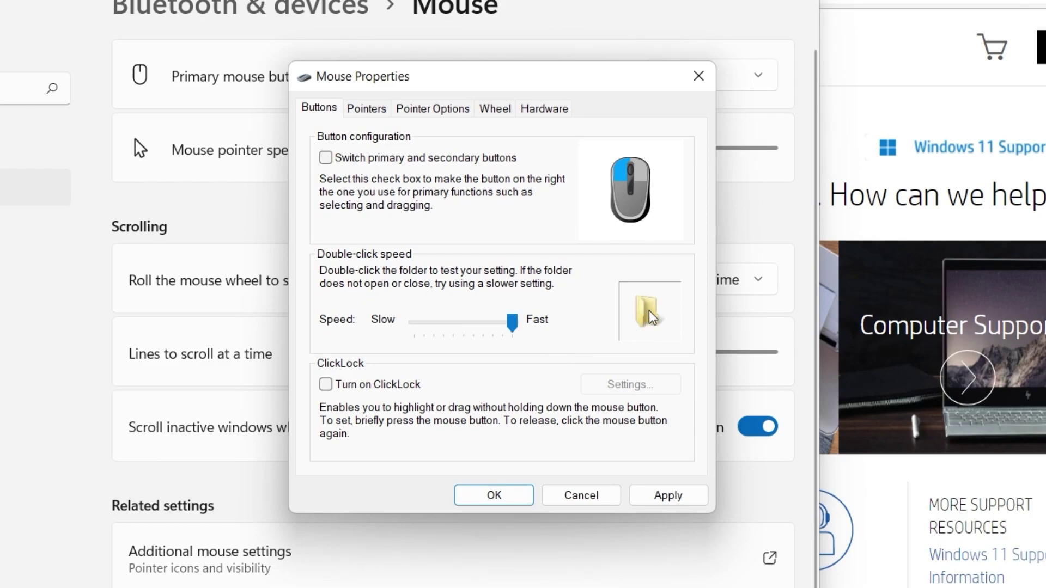
left_click_drag(512, 323, 414, 322)
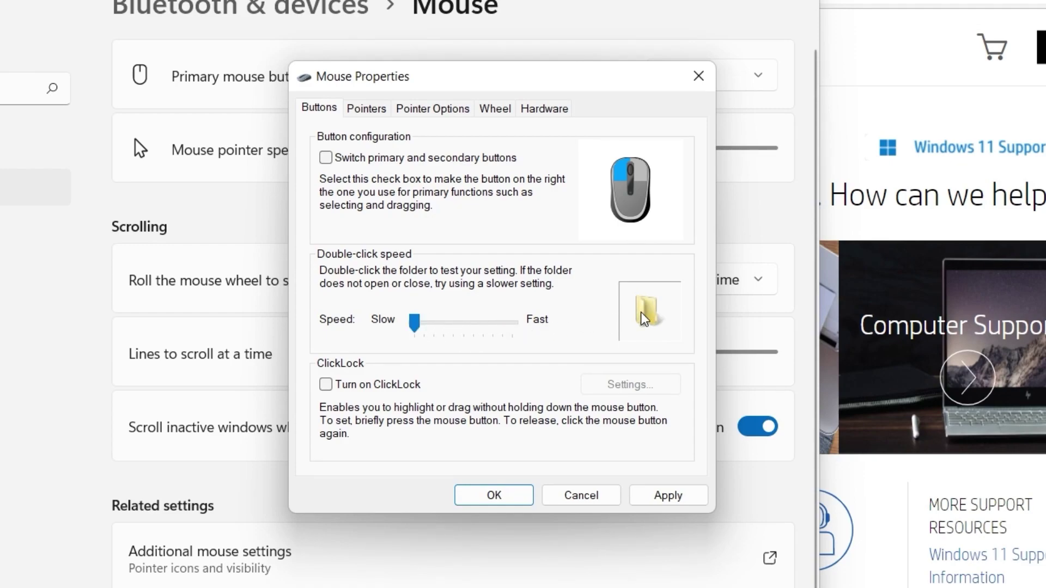
left_click_drag(414, 322, 464, 330)
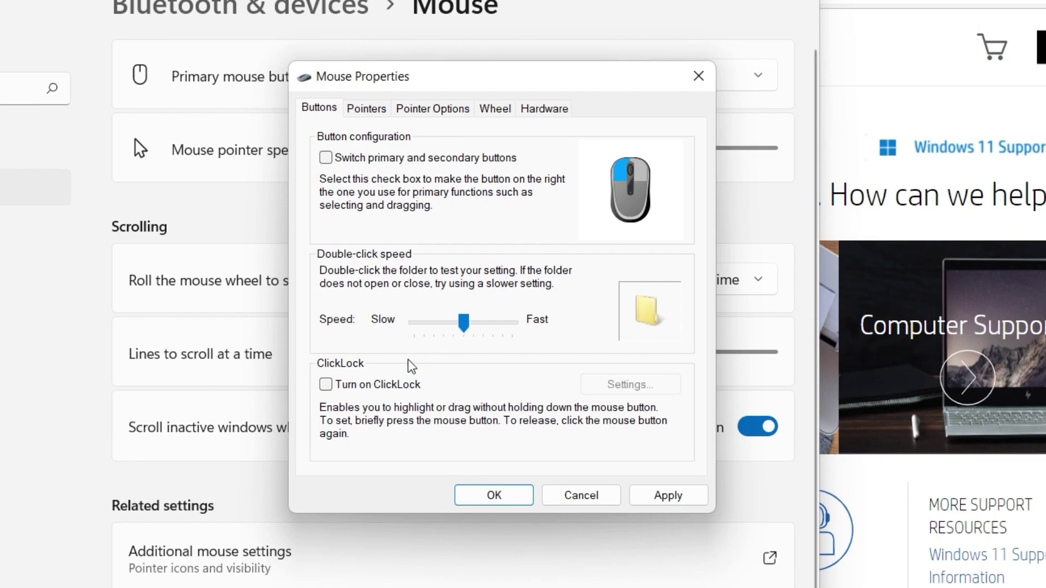
Step: Turn on ClickLock and accept a medium hold time before the click locks
left_click(390, 387)
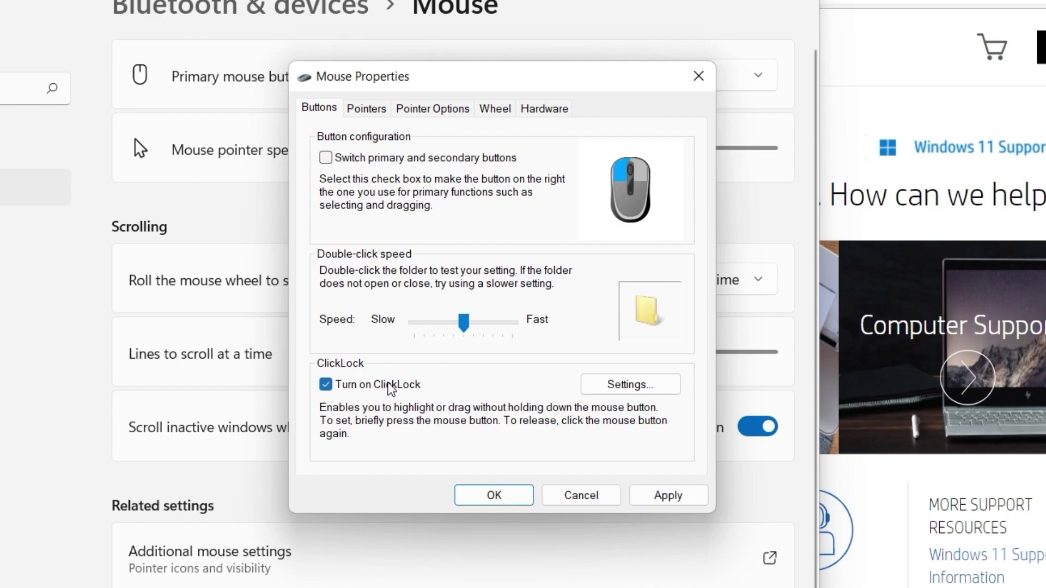
left_click(589, 385)
mouse_move(504, 297)
left_mouse_down()
mouse_move(551, 306)
mouse_move(466, 300)
mouse_move(505, 300)
left_mouse_up()
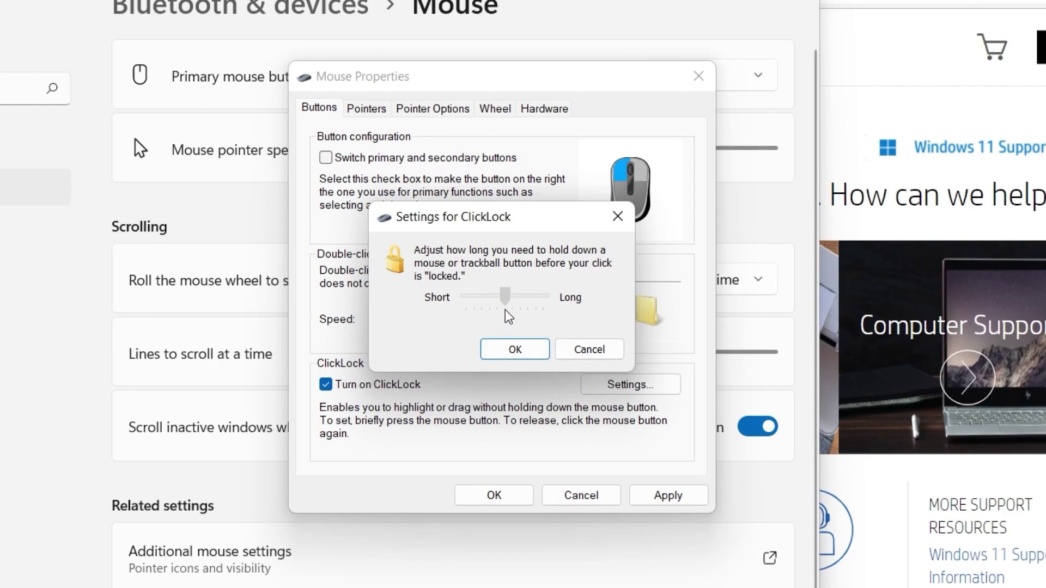
left_click(513, 349)
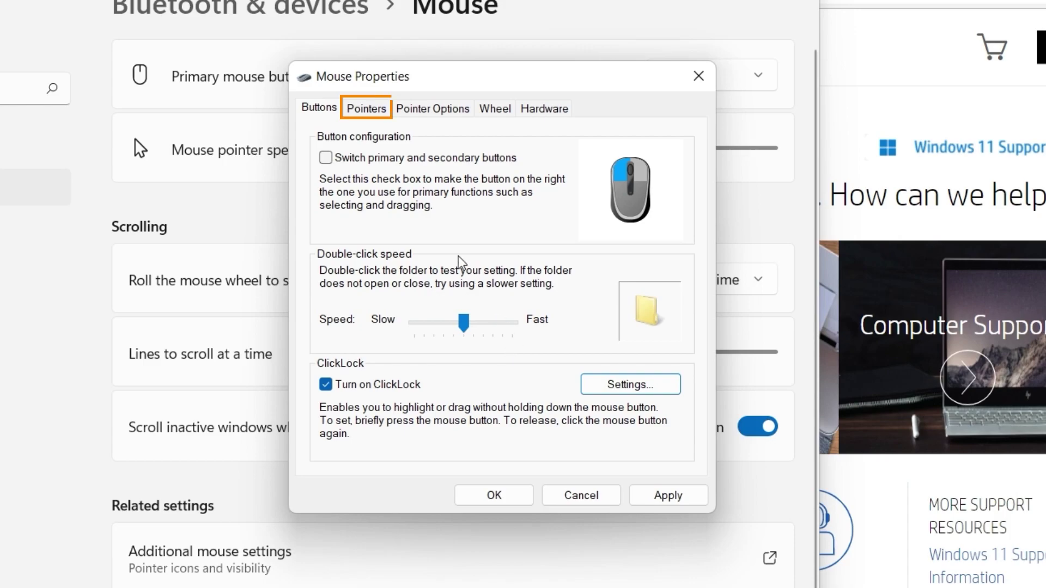
Step: Show the pointer customization settings and review the available schemes, leaving the scheme at (None)
left_click(367, 109)
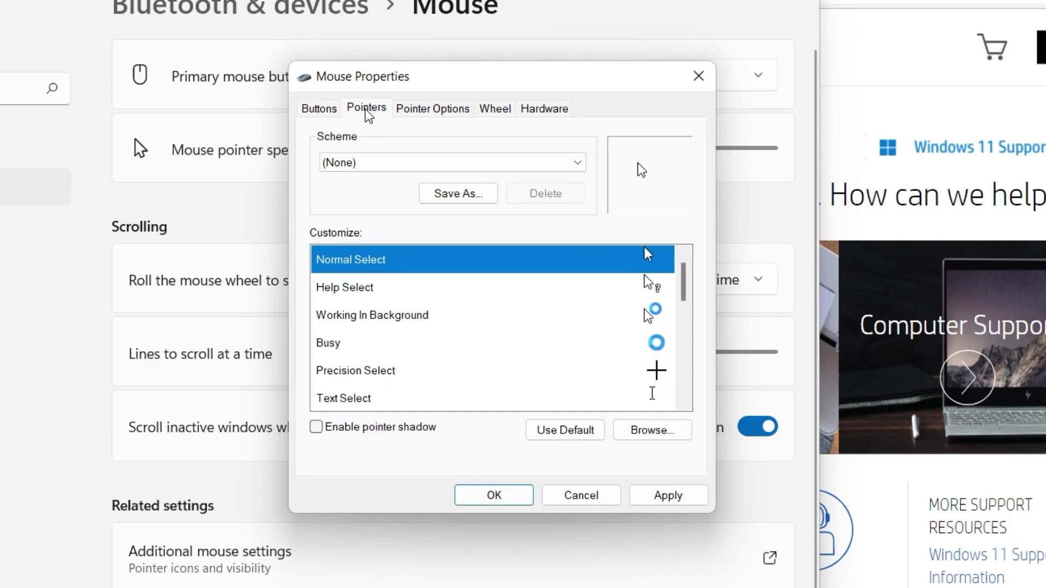
left_click(376, 162)
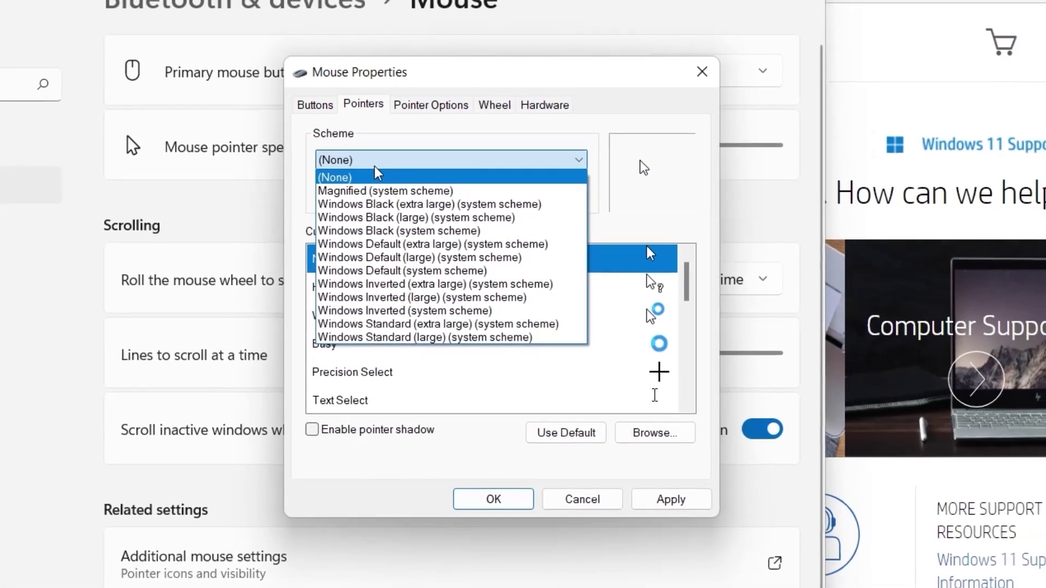
left_click(305, 107)
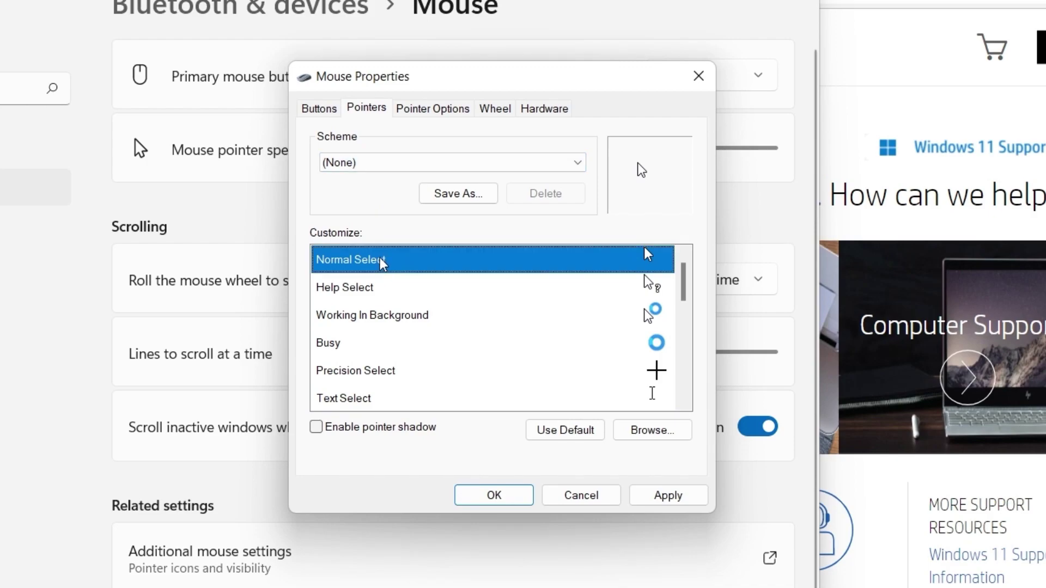
Step: Apply a black arrow from the Cursors folder as the Normal Select pointer, and restore and apply its default pointer
left_click(641, 431)
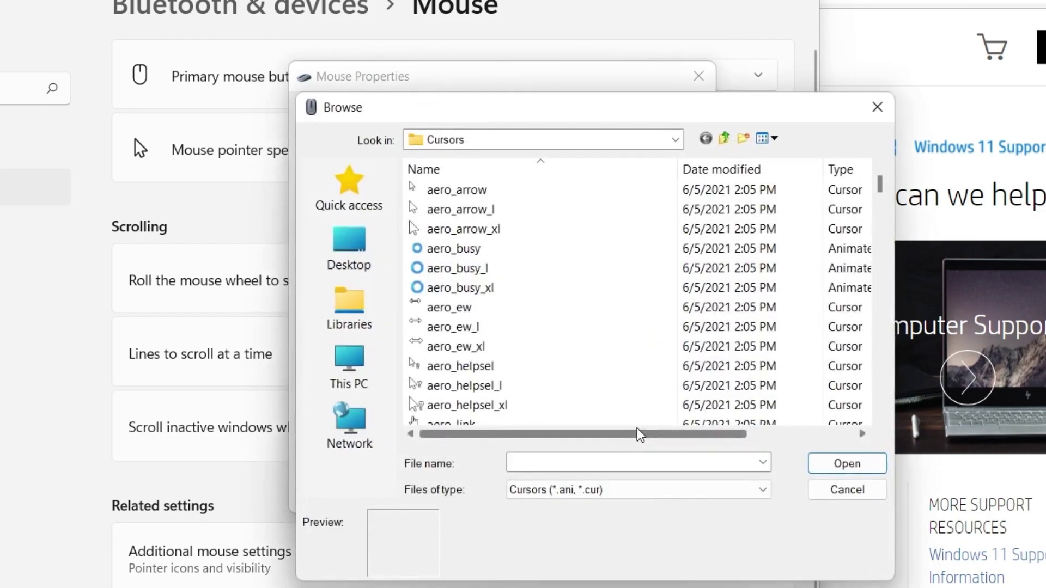
scroll(555, 361, "down", 13)
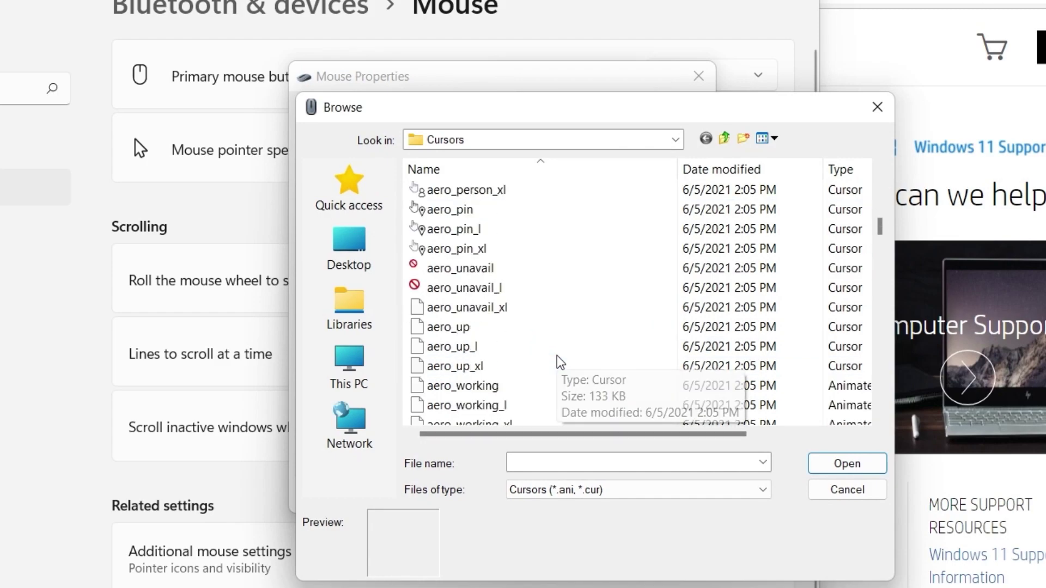
scroll(545, 343, "down", 2)
double_click(532, 285)
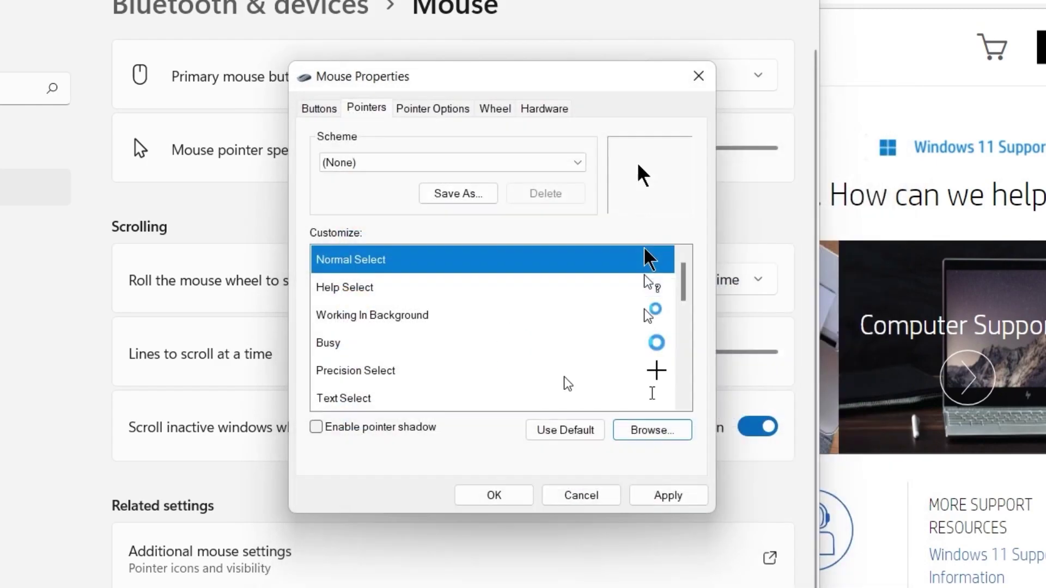
left_click(661, 492)
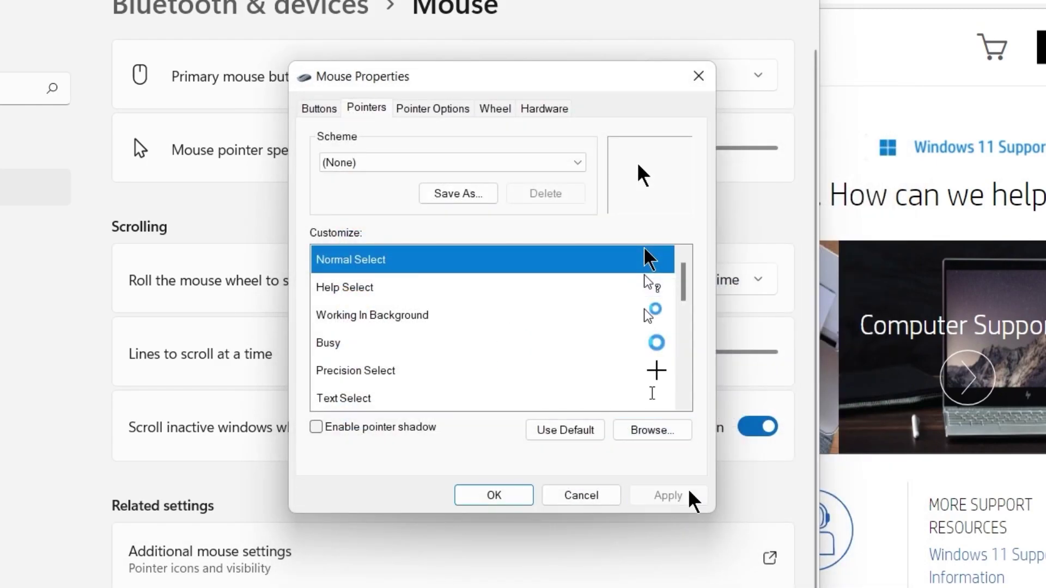
left_click(591, 434)
left_click(662, 495)
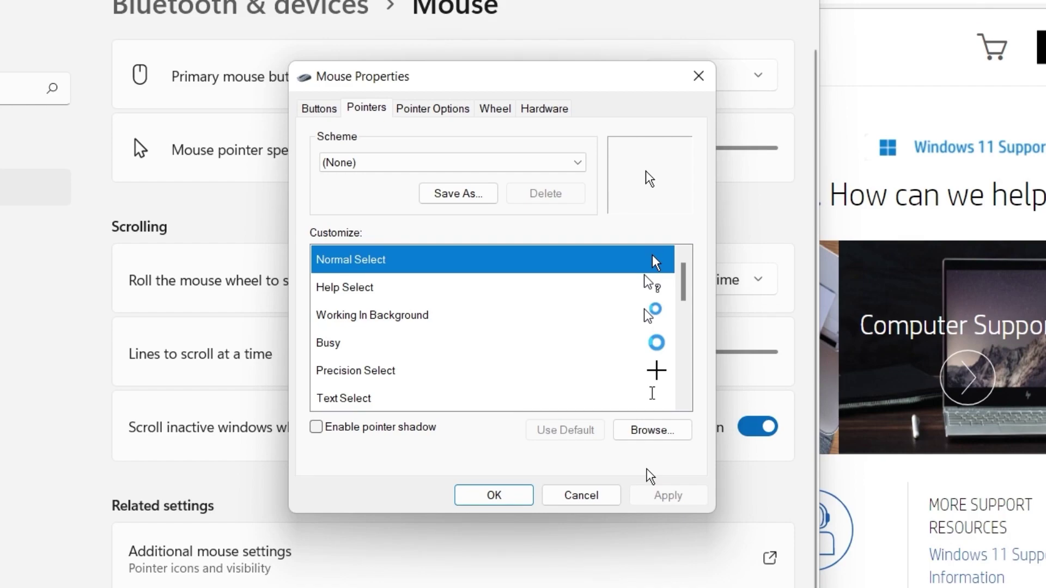
Step: Enable and apply the pointer shadow, and disable it again with the change applied
left_click(316, 426)
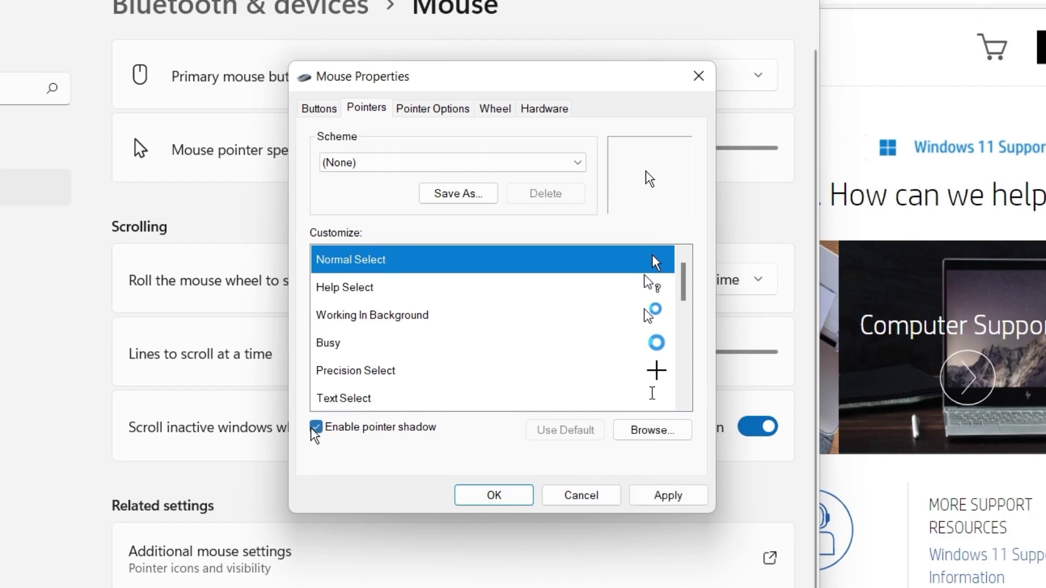
left_click(668, 496)
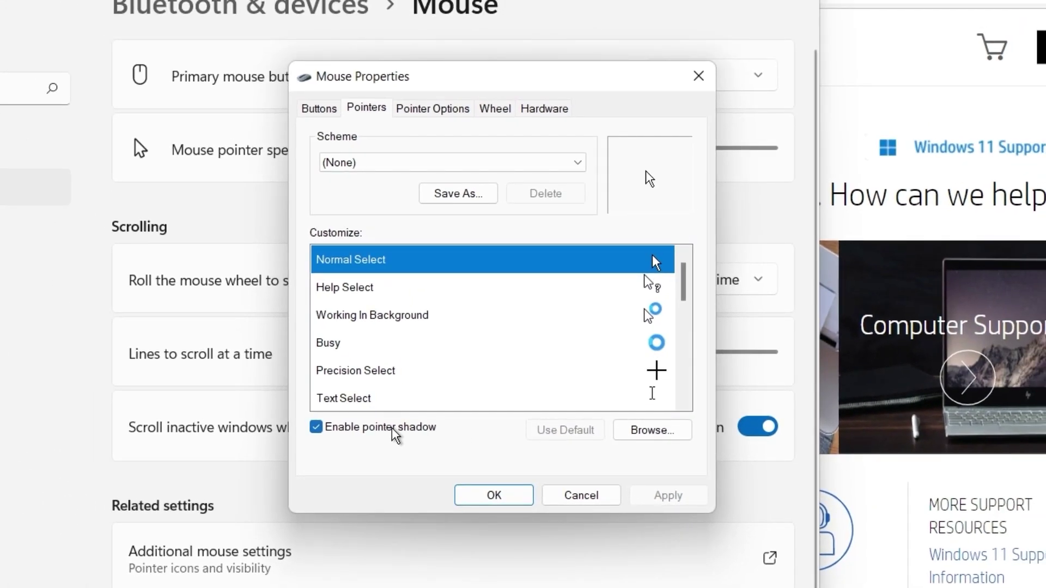
left_click(392, 428)
left_click(670, 495)
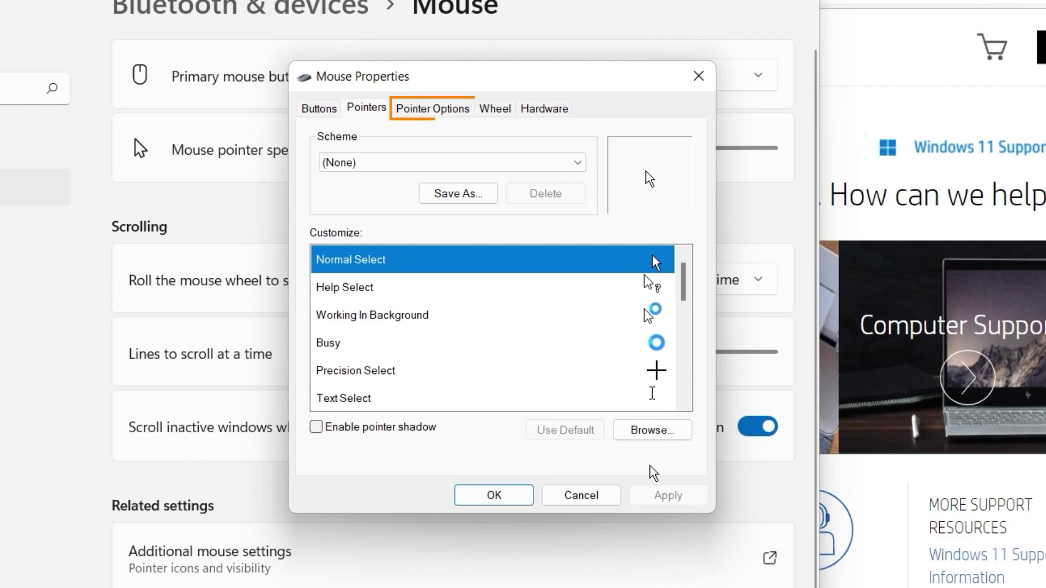
Step: Show the pointer options, try the slowest pointer speed, and return the speed to the middle of the range
left_click(456, 110)
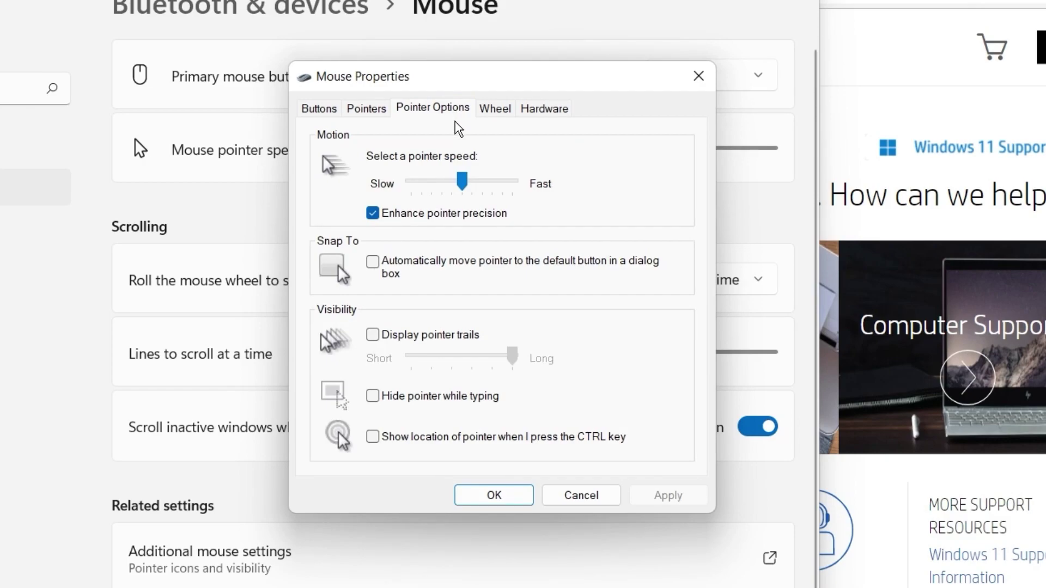
left_click_drag(462, 181, 387, 191)
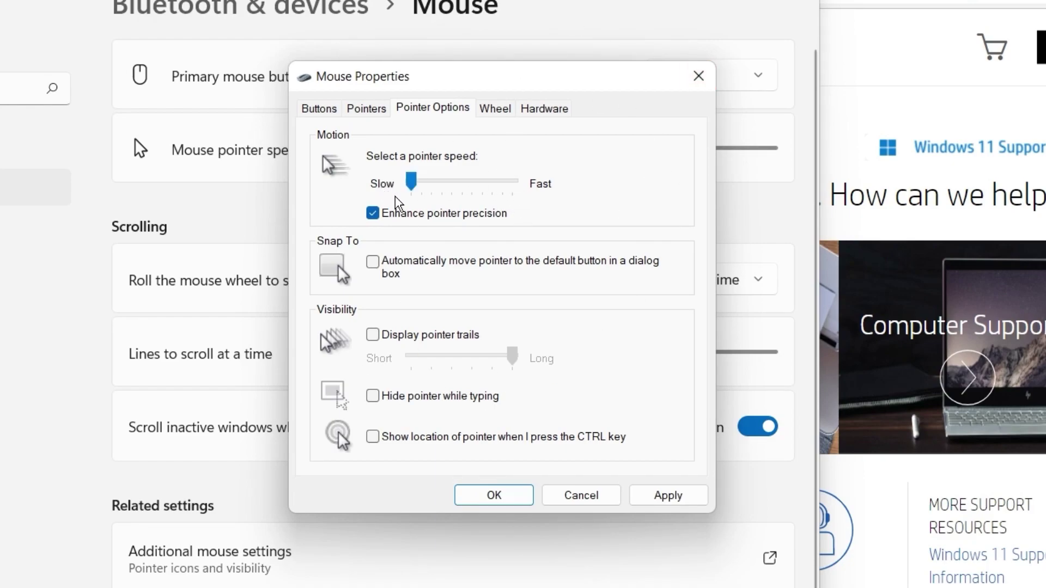
left_click_drag(428, 188, 470, 207)
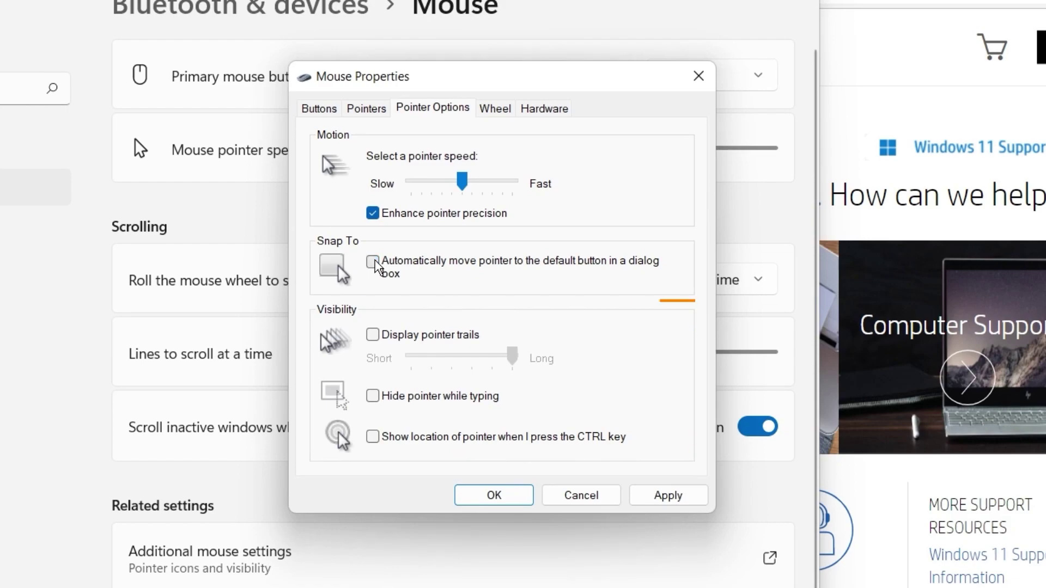
Step: Enable pointer trails, set their length to the shortest, and disable the trails again
left_click(372, 334)
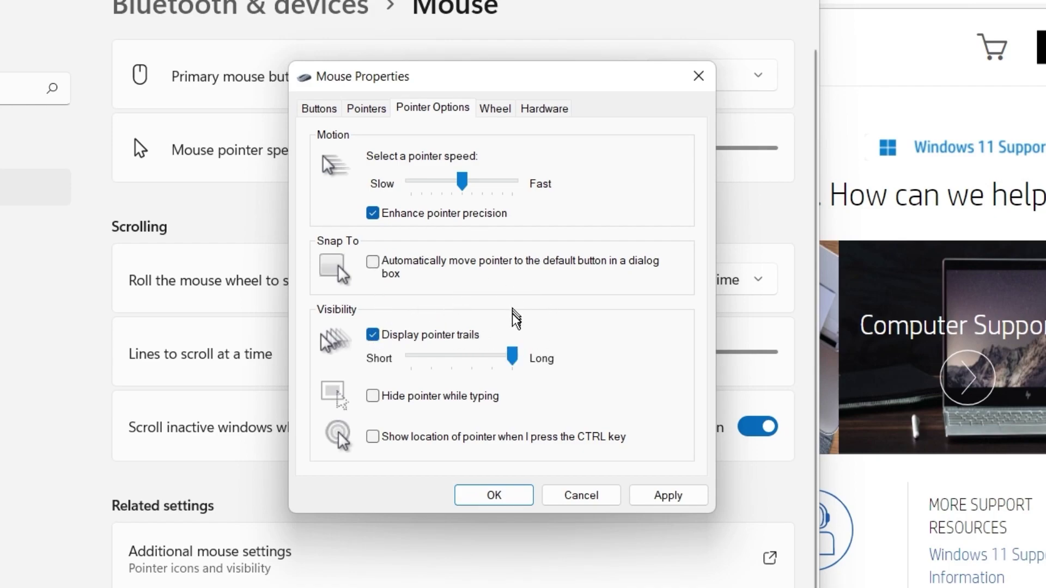
left_click_drag(512, 355, 411, 356)
left_click(374, 334)
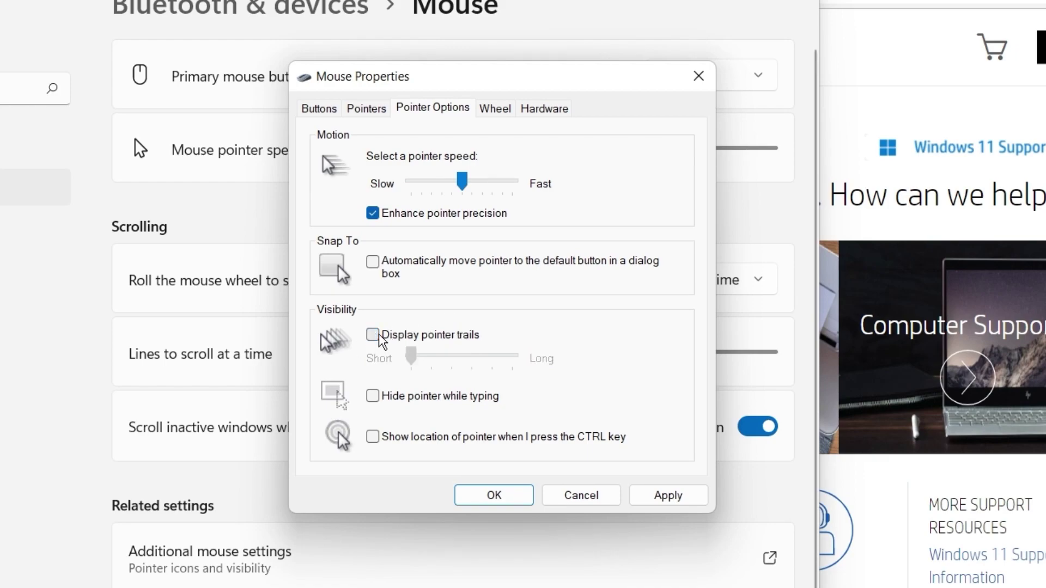
Step: Test hiding the pointer while typing by entering "Lorem ipsum dolor" in Notepad, then discard the note and disable the option
left_click(372, 396)
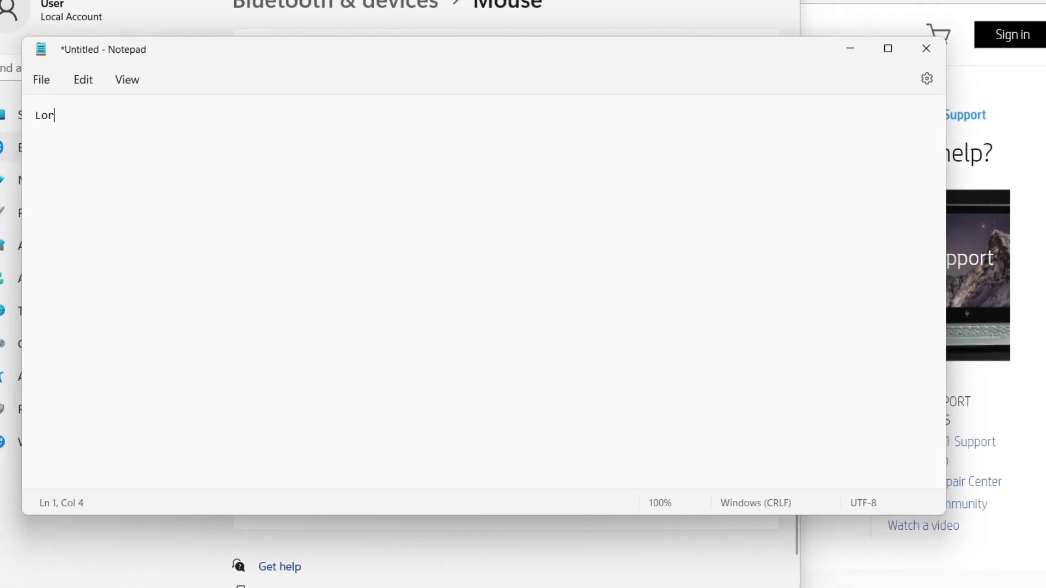
type("em ipsum dolor")
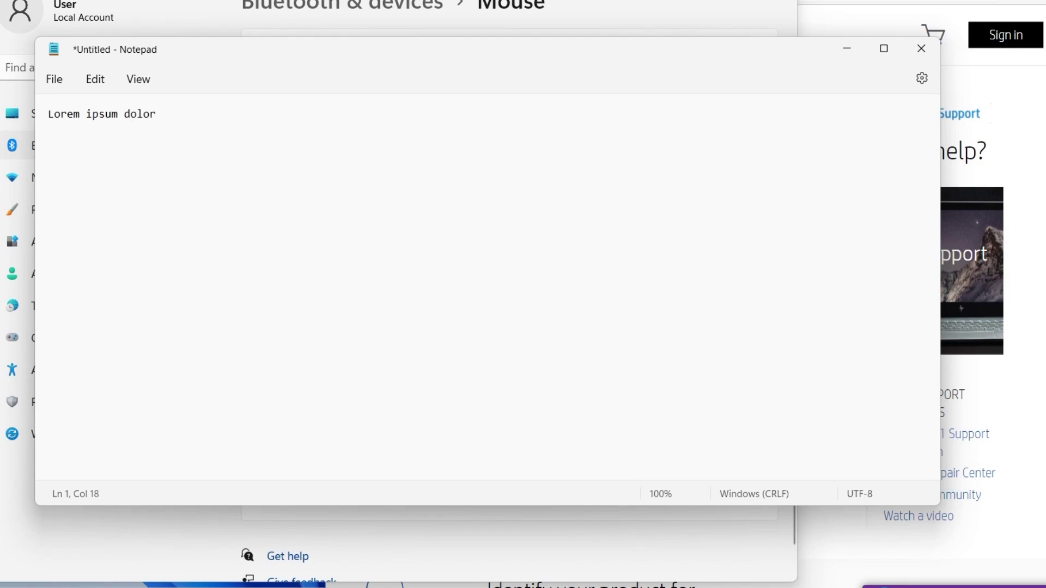
left_click(921, 50)
left_click(474, 329)
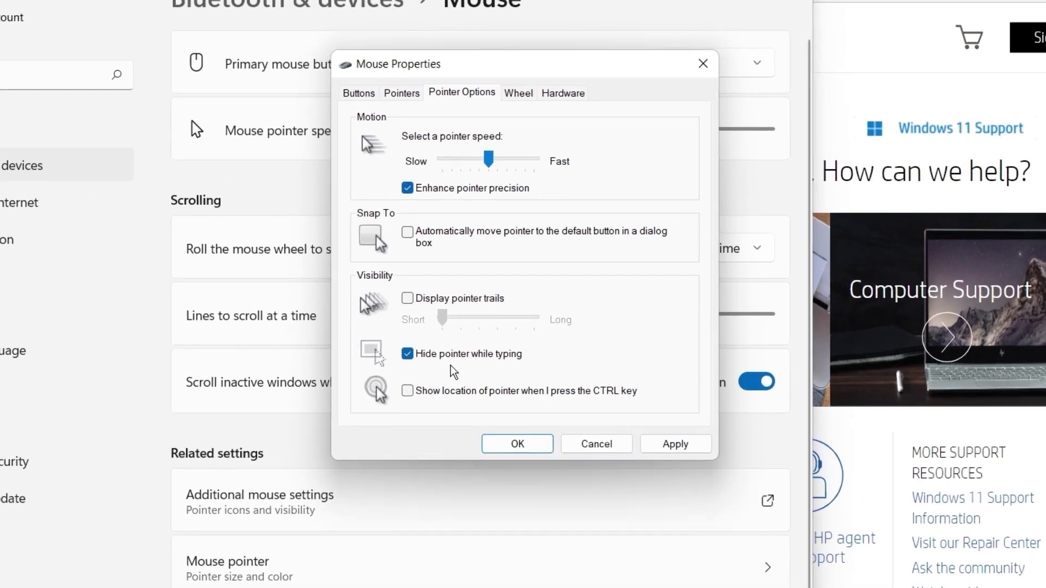
left_click(412, 351)
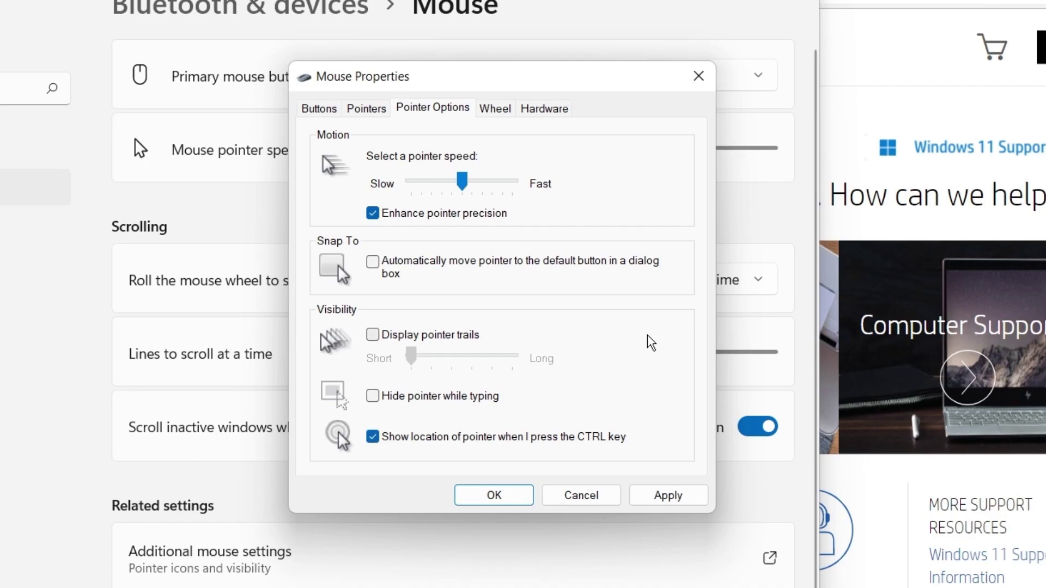
Step: Try locating the pointer with the CTRL key and disable that option again
key("ctrl")
left_click(373, 437)
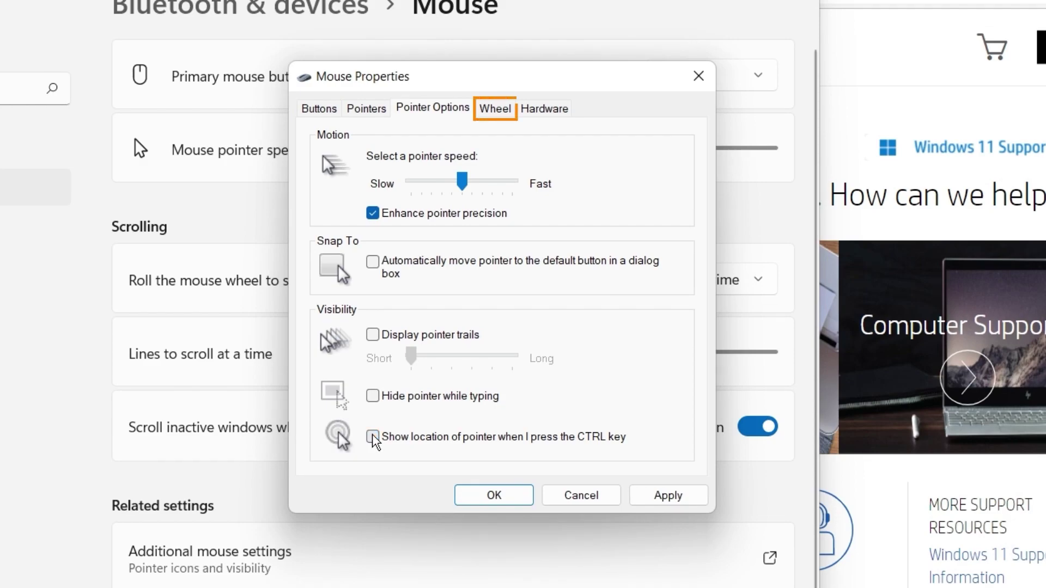
Step: Show the wheel settings, try vertical scrolling one screen at a time, and return it to 7 lines at a time
left_click(497, 115)
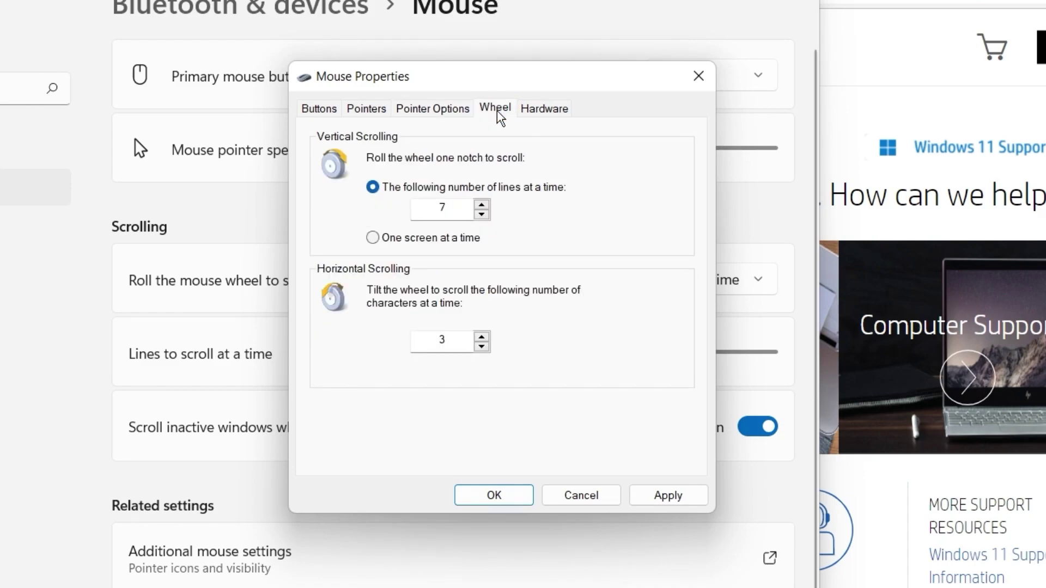
left_click(481, 215)
left_click(417, 238)
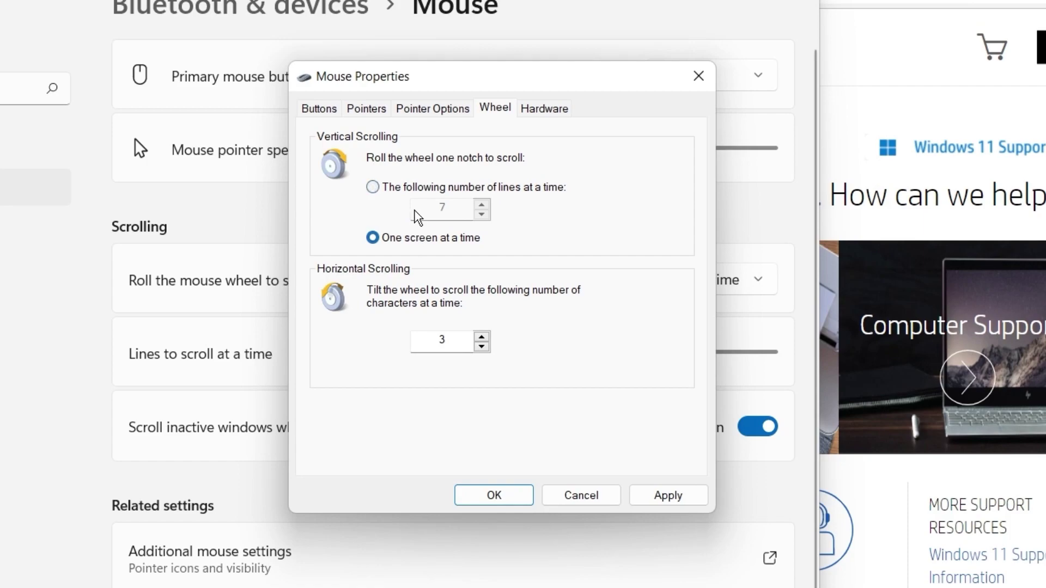
left_click(416, 188)
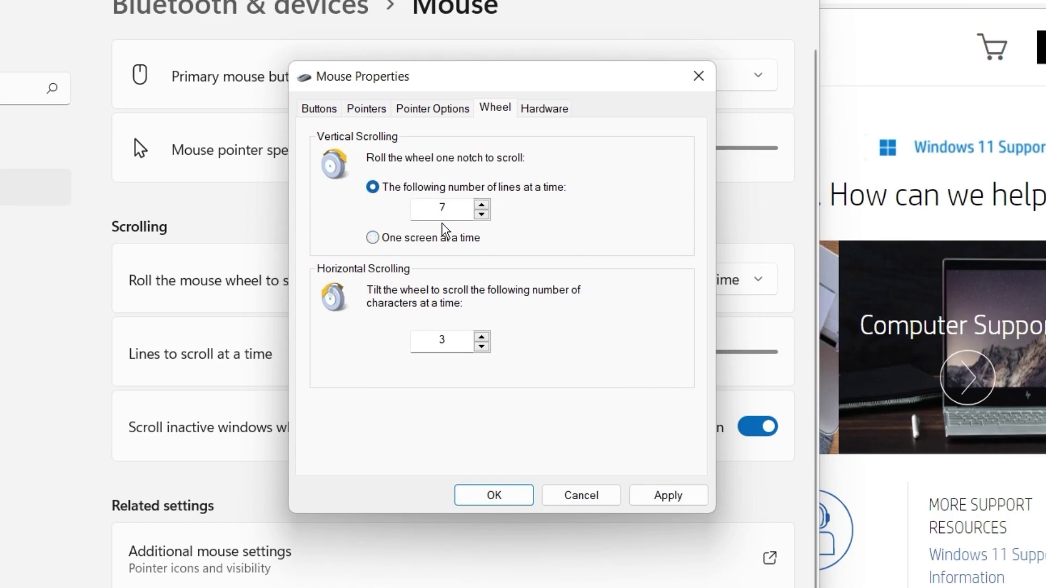
Step: Raise the horizontal scrolling by one character, lower it back, and accept the mouse properties
left_click(482, 337)
left_click(482, 347)
left_click(487, 495)
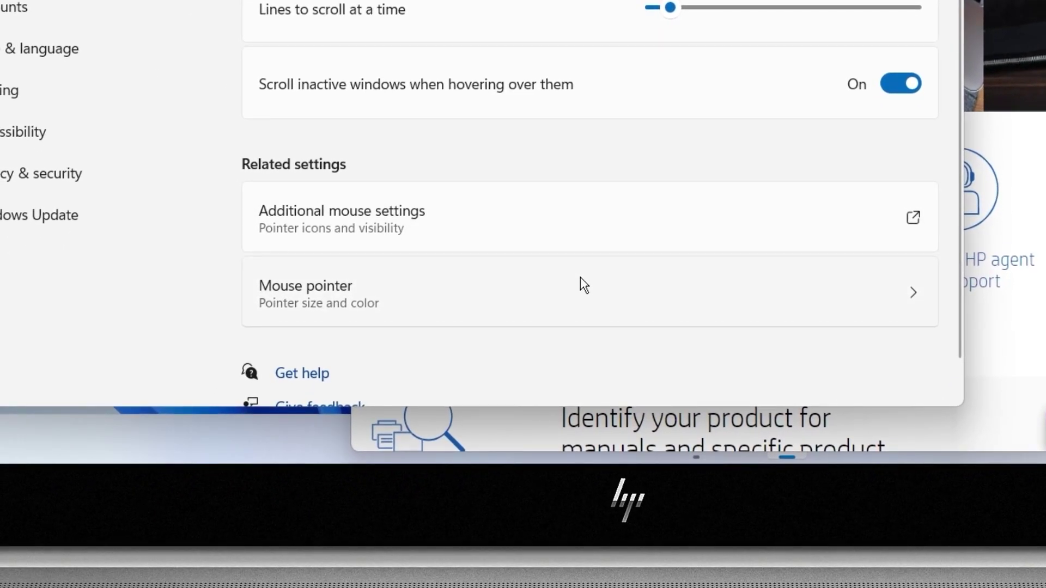
Step: Show the mouse pointer size and color settings and try the black, inverted and custom-color pointer styles
left_click(580, 279)
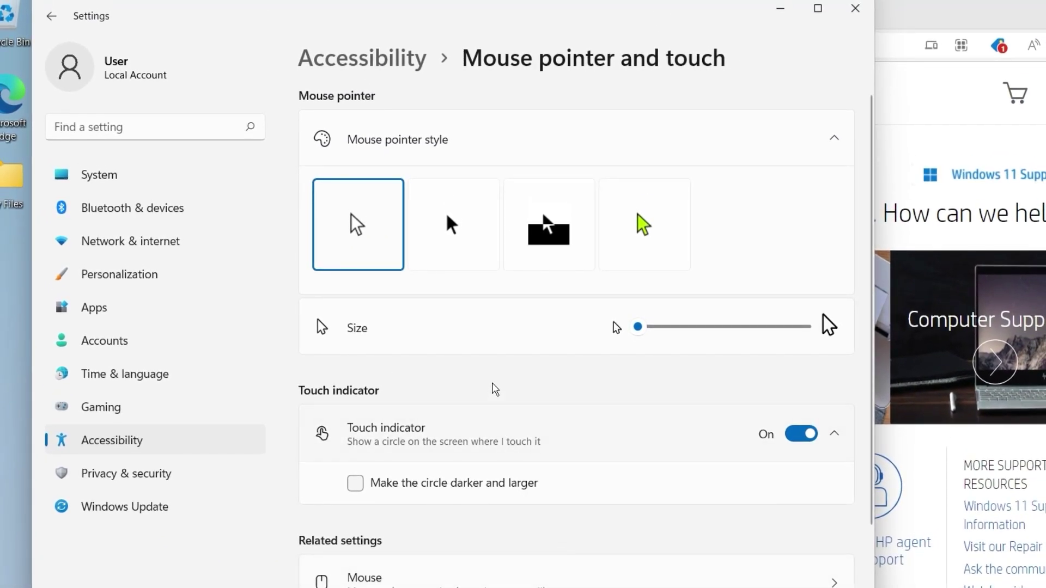
left_click(479, 261)
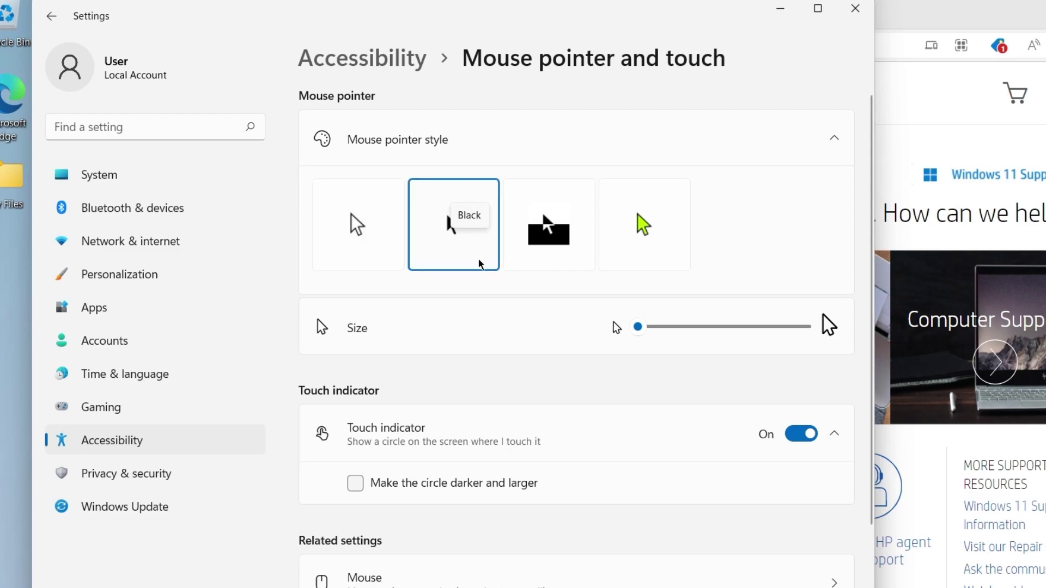
left_click(545, 244)
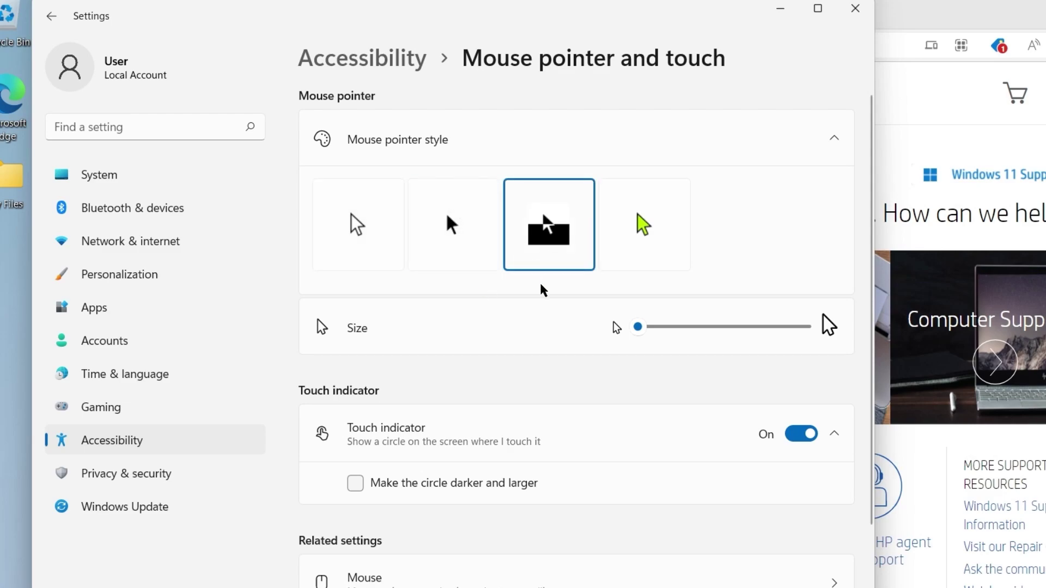
left_click(620, 229)
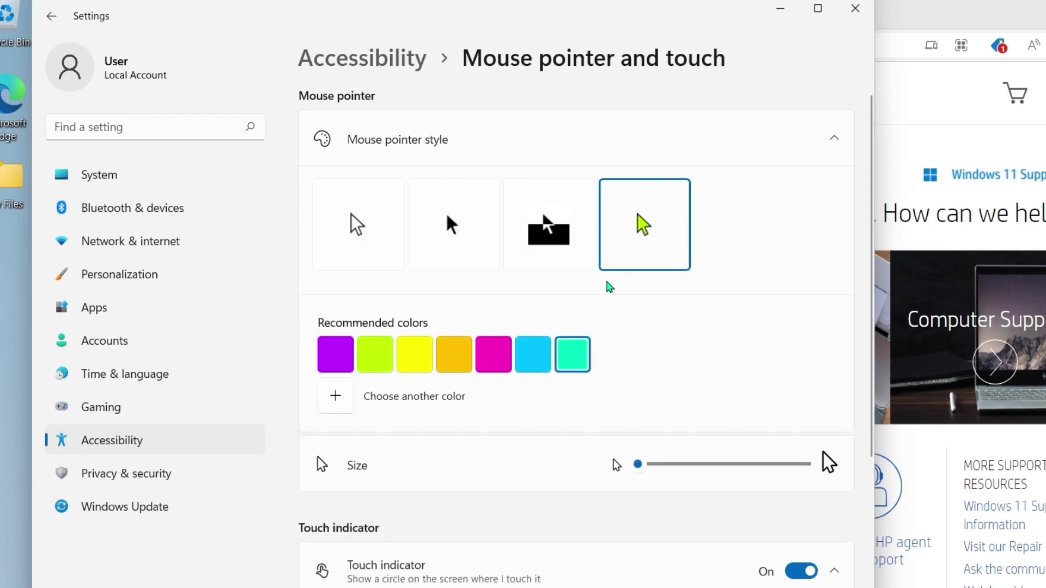
Step: Try each recommended pointer color from purple to turquoise green, and return to the white pointer style
left_click(348, 354)
left_click(384, 354)
left_click(430, 354)
left_click(462, 354)
left_click(497, 355)
left_click(532, 354)
left_click(572, 354)
left_click(366, 256)
Step: Try a much larger pointer size and set the size back to 1
left_click_drag(654, 333, 777, 327)
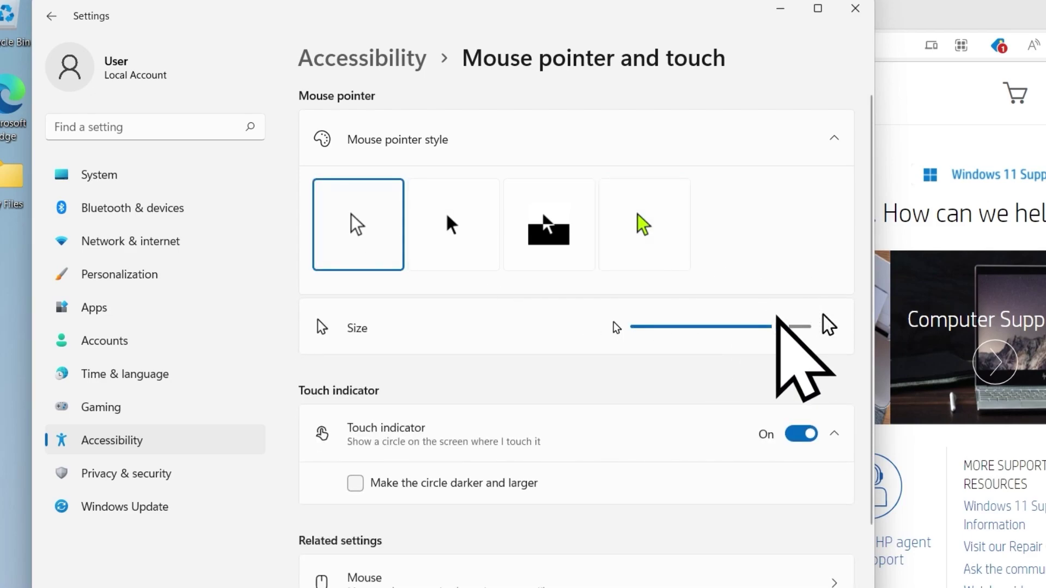
left_click_drag(779, 327, 637, 327)
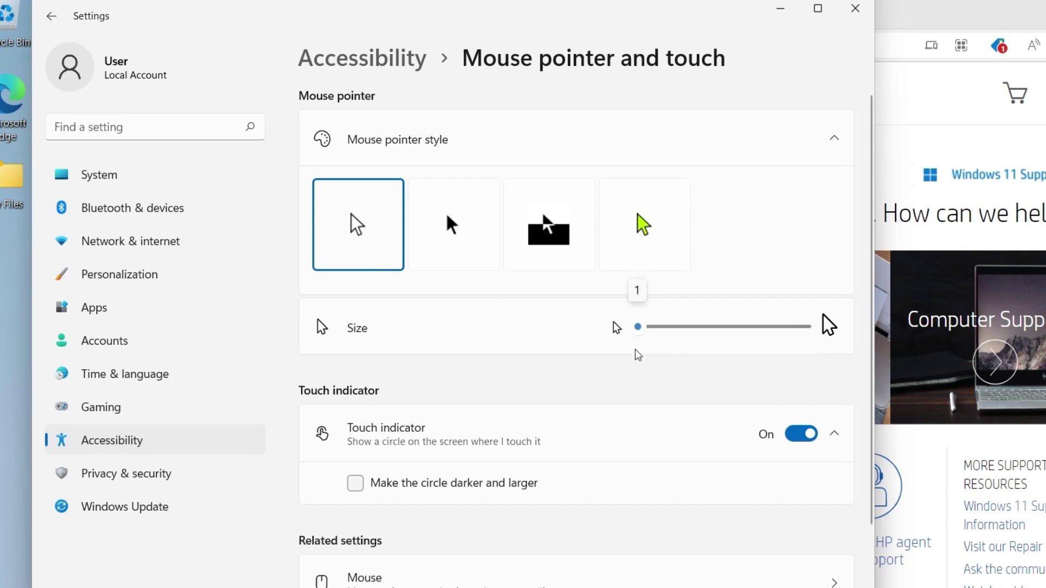